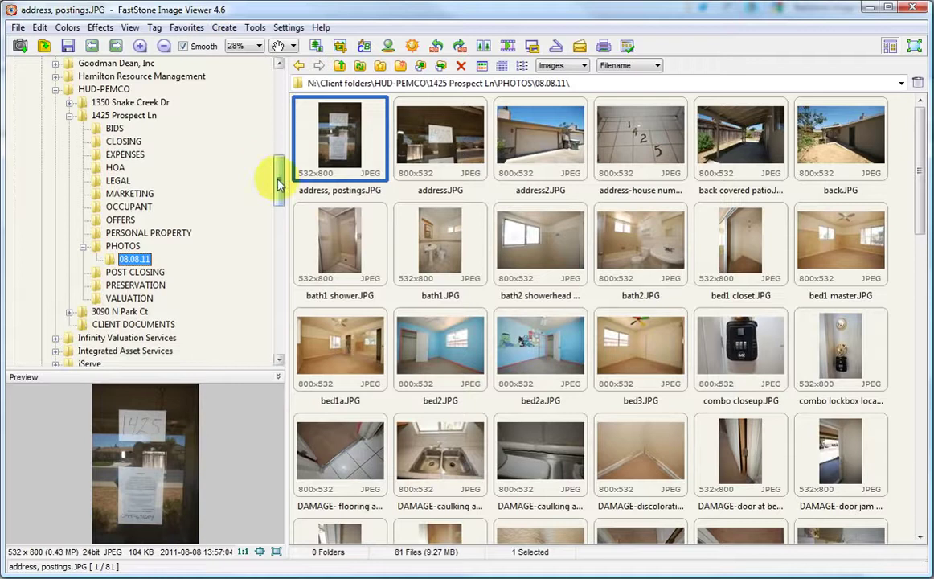
Step: Select all 81 photos and add every one to the Batch Convert / Rename input list
{"action": "mouse_move", "coordinate": [279, 184]}
{"action": "left_mouse_down"}
{"action": "mouse_move", "coordinate": [278, 94]}
{"action": "mouse_move", "coordinate": [281, 186]}
{"action": "left_mouse_up"}
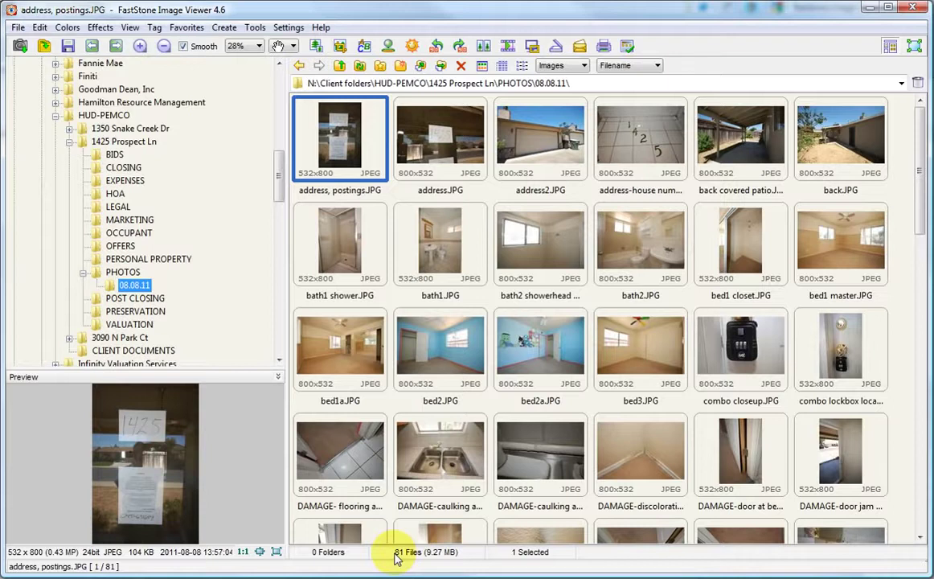
{"action": "key", "text": "ctrl+a"}
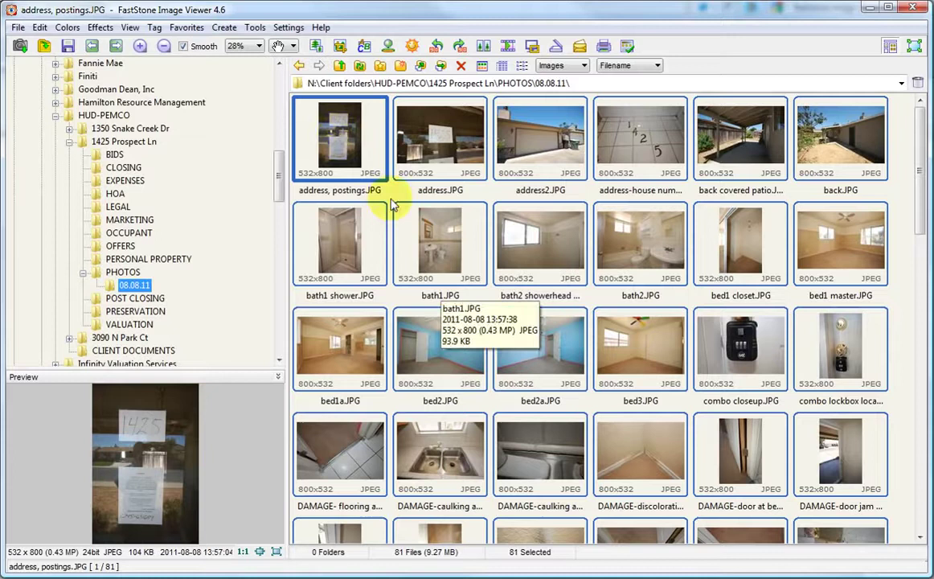
{"action": "left_click", "coordinate": [255, 28]}
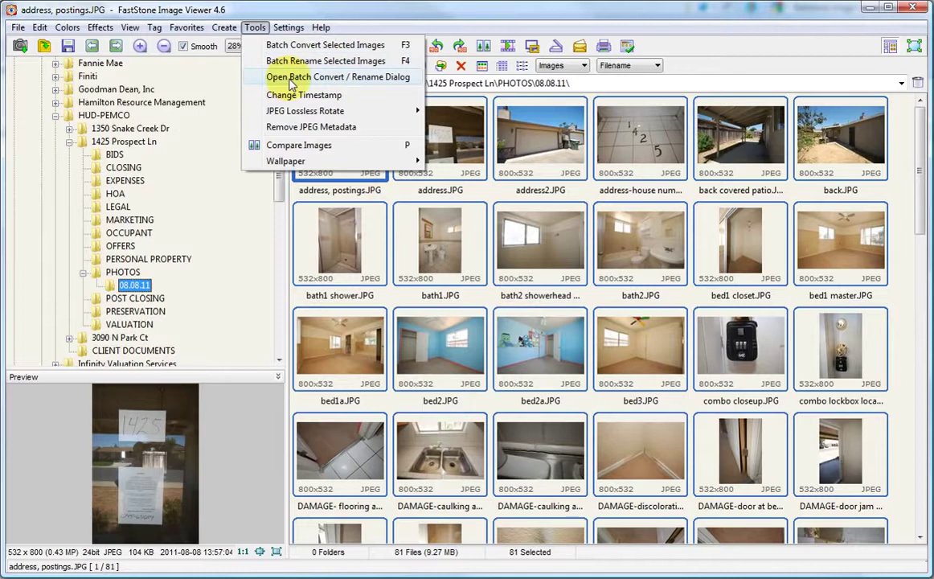
{"action": "left_click", "coordinate": [292, 80]}
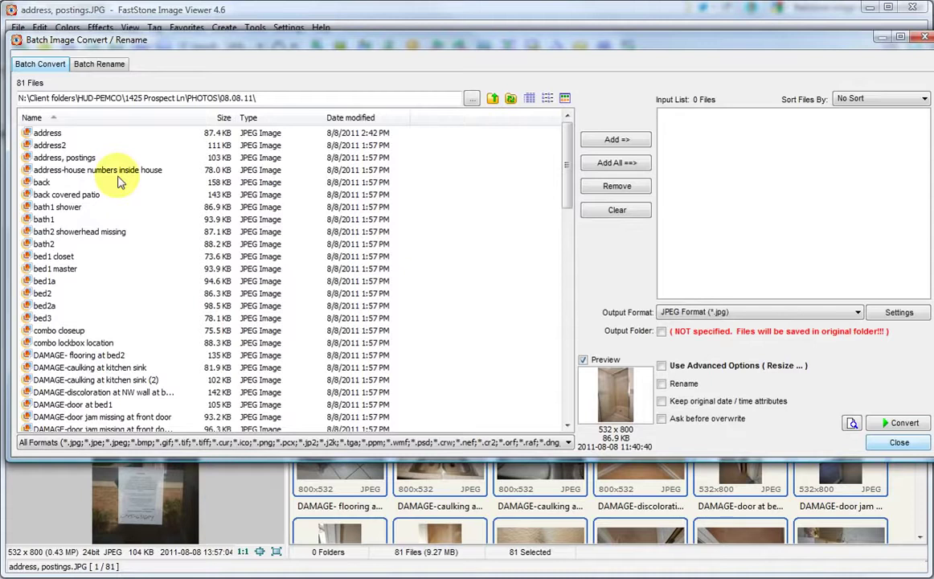
{"action": "left_click", "coordinate": [616, 165]}
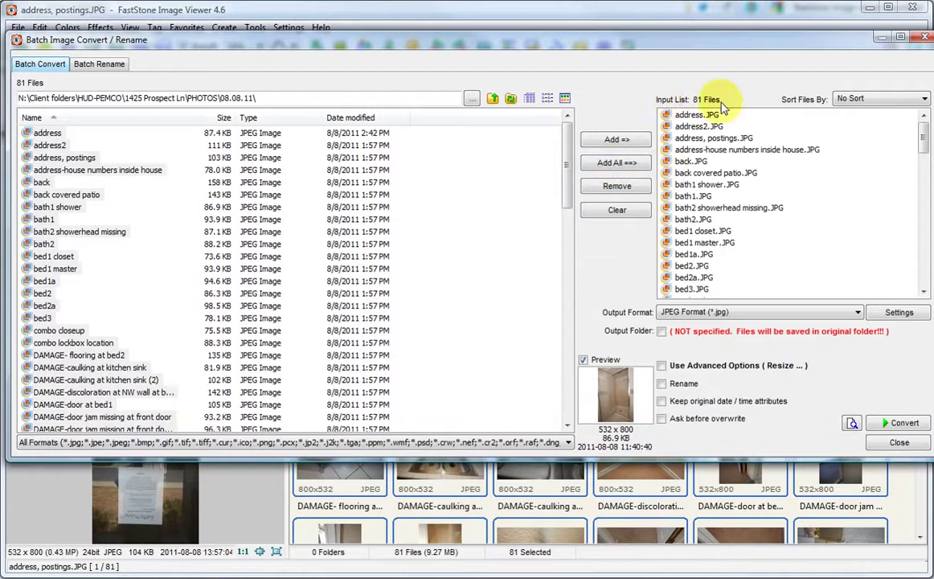
{"action": "left_click", "coordinate": [661, 331]}
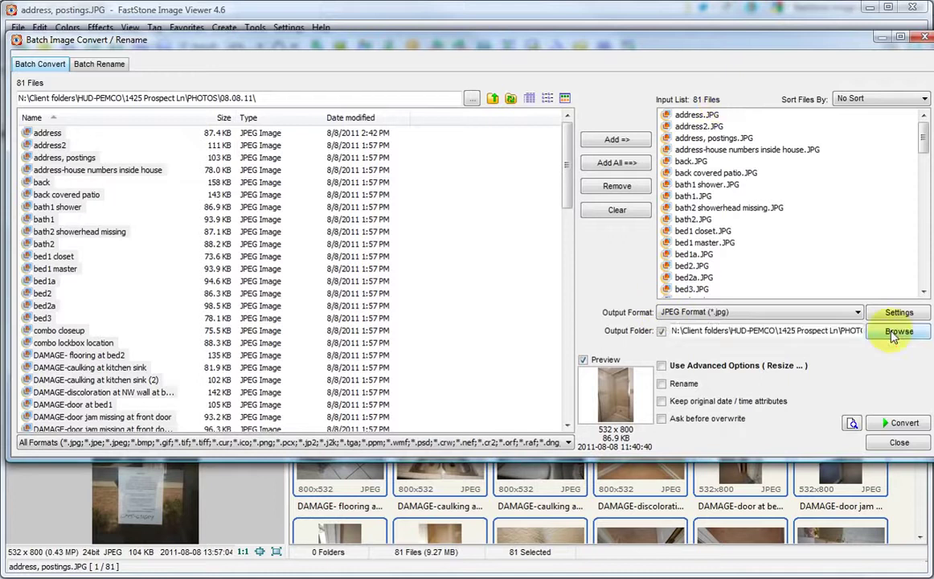
{"action": "left_click", "coordinate": [898, 331]}
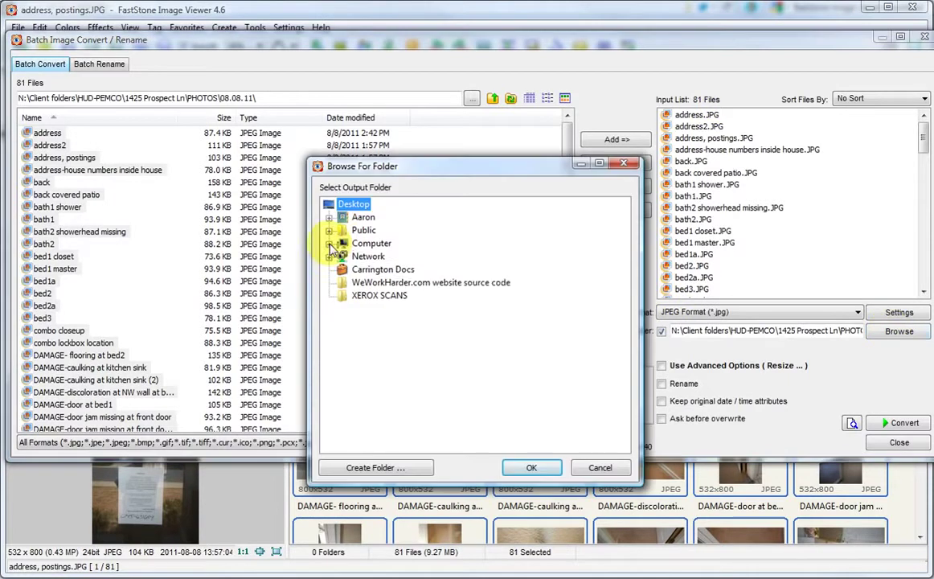
{"action": "left_click", "coordinate": [328, 243]}
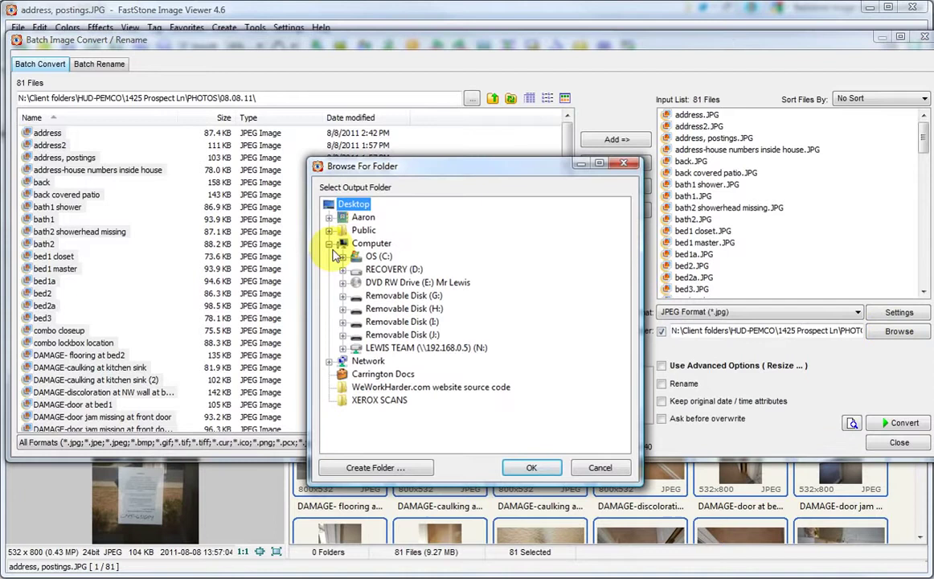
{"action": "left_click", "coordinate": [342, 348]}
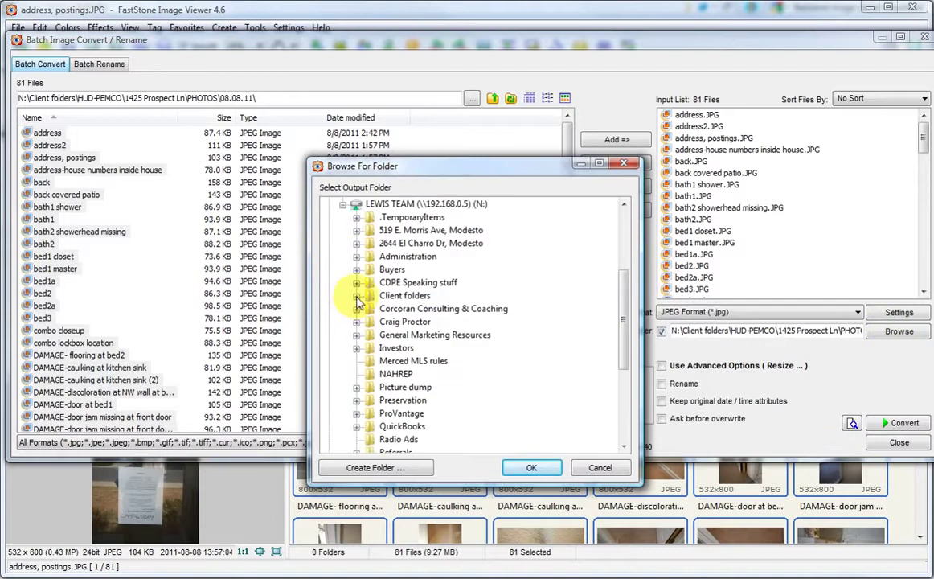
{"action": "left_click", "coordinate": [357, 295]}
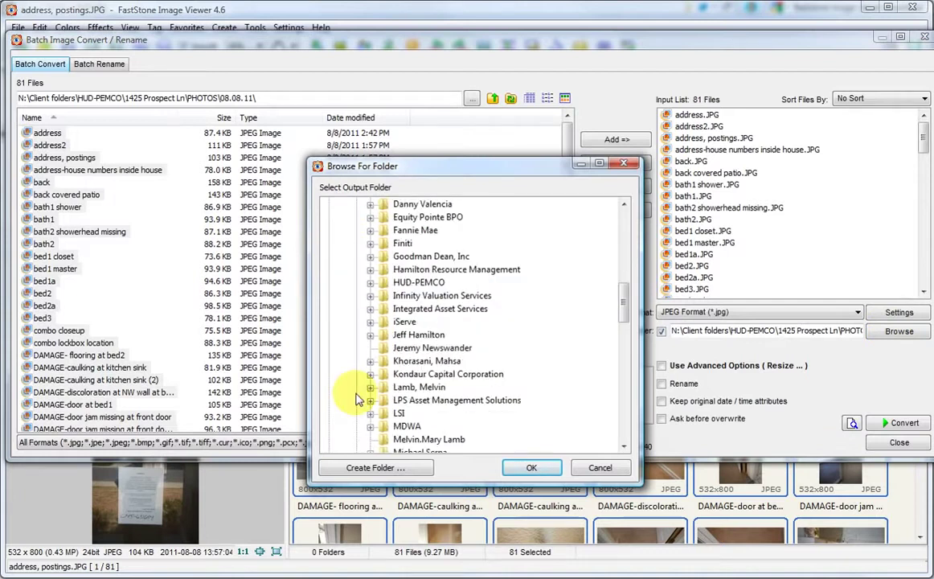
{"action": "left_click", "coordinate": [371, 283]}
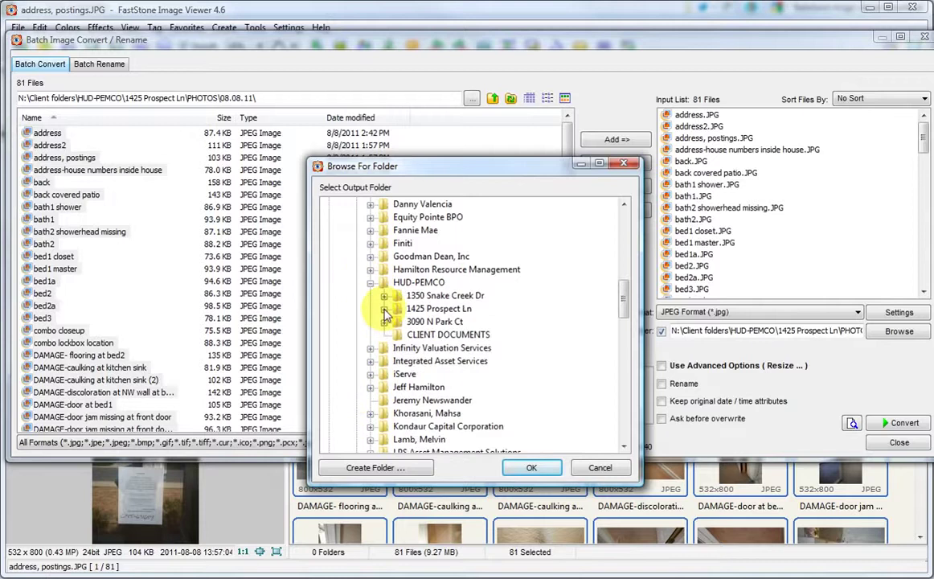
{"action": "left_click", "coordinate": [384, 310]}
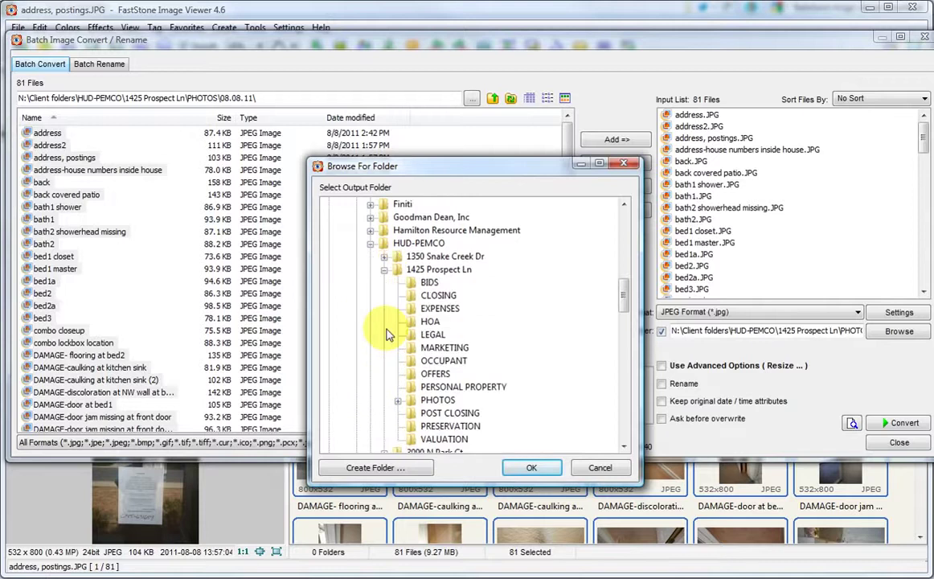
{"action": "left_click", "coordinate": [398, 400]}
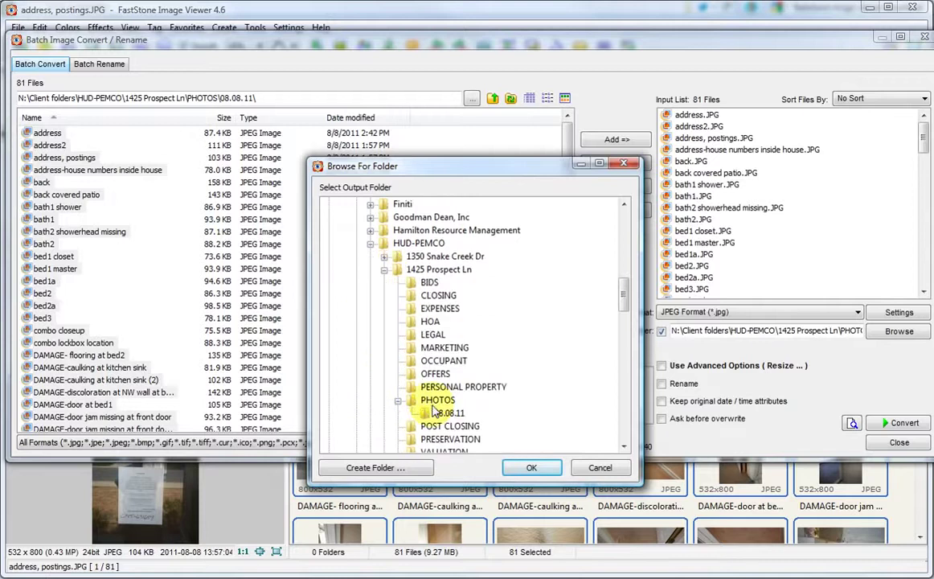
Step: Create a '08.08.11 resized, dated' folder inside PHOTOS and confirm it as the output destination
{"action": "left_click", "coordinate": [432, 403]}
{"action": "left_click", "coordinate": [400, 470]}
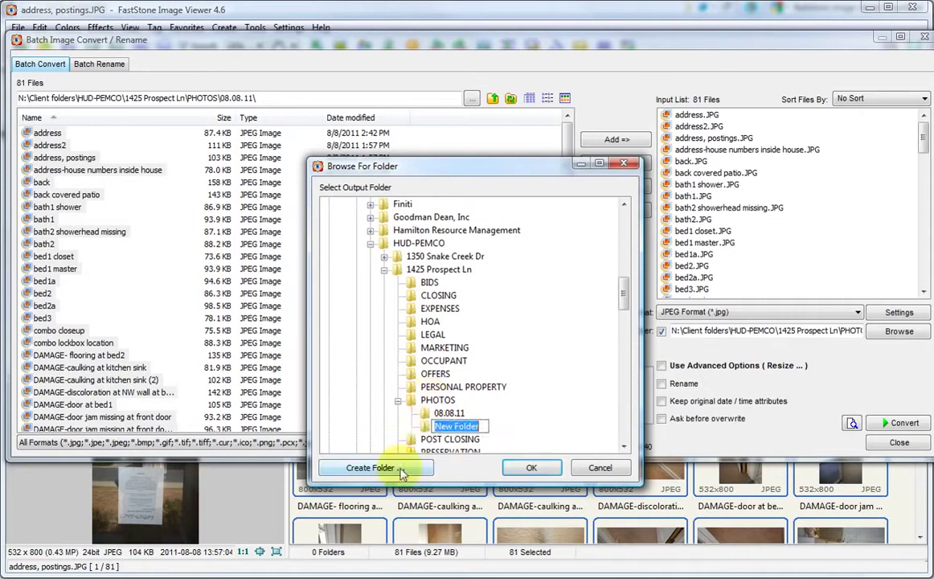
{"action": "type", "text": "08.08.1"}
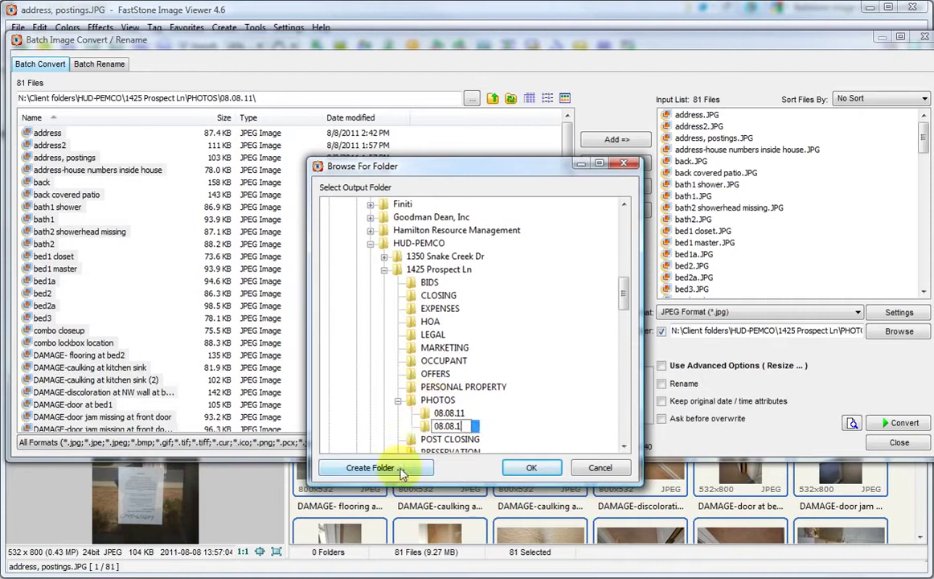
{"action": "type", "text": "1 re"}
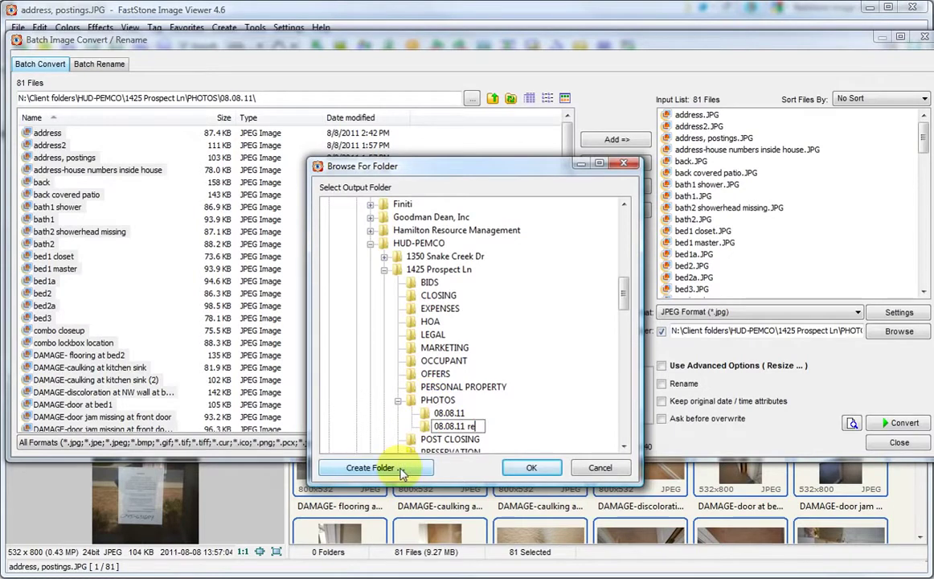
{"action": "type", "text": "sized, date"}
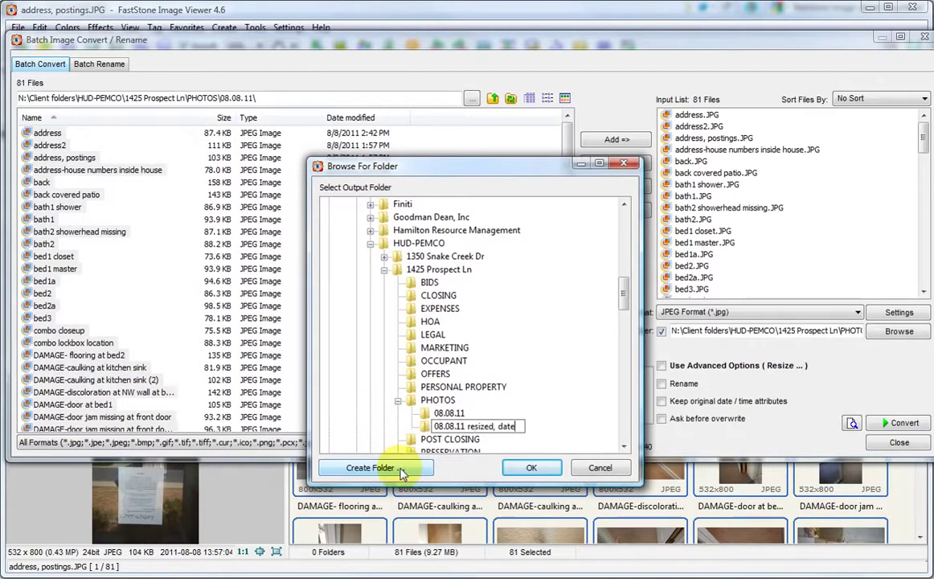
{"action": "type", "text": "d"}
{"action": "key", "text": "Return"}
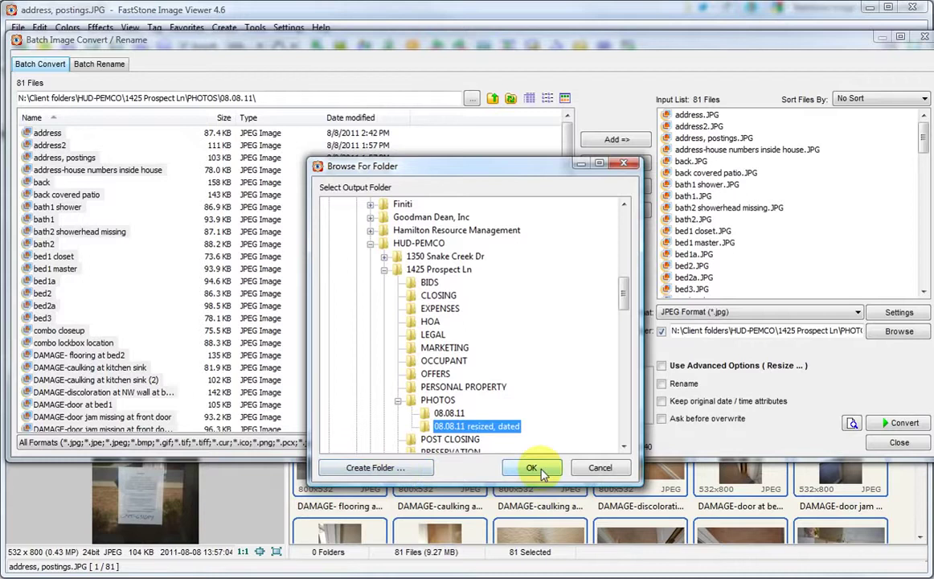
{"action": "left_click", "coordinate": [532, 468]}
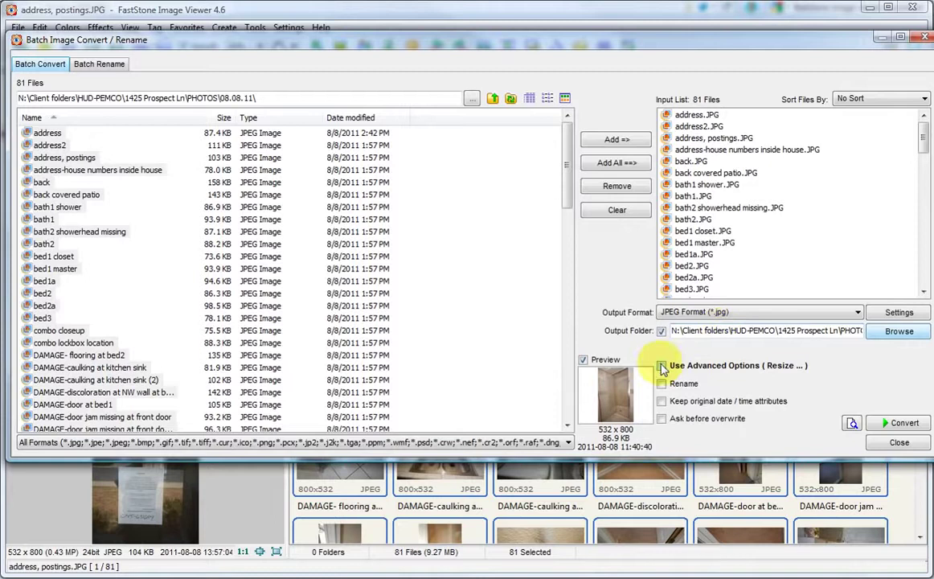
Step: Enable advanced options and turn on resizing to 800 pixels wide, keeping aspect ratio
{"action": "left_click", "coordinate": [662, 366]}
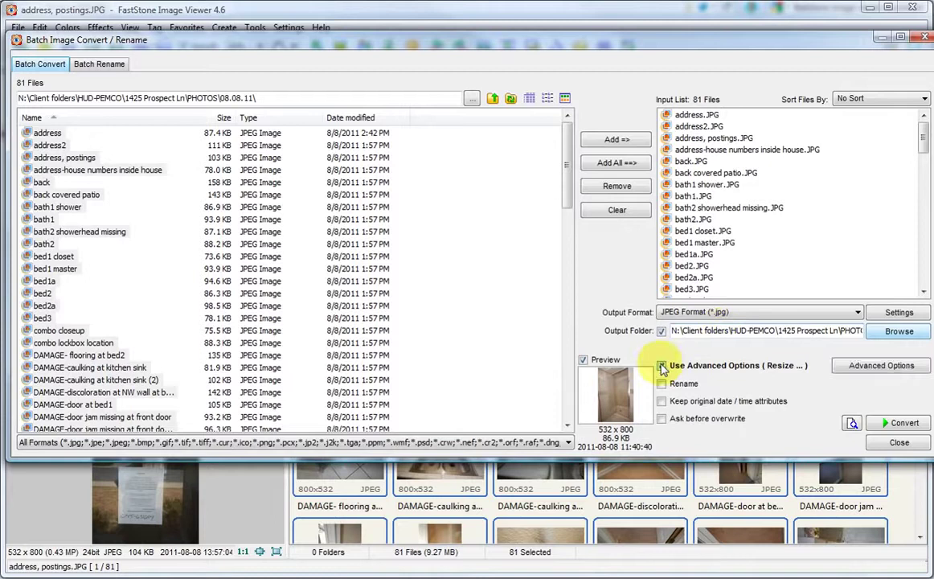
{"action": "left_click", "coordinate": [874, 374]}
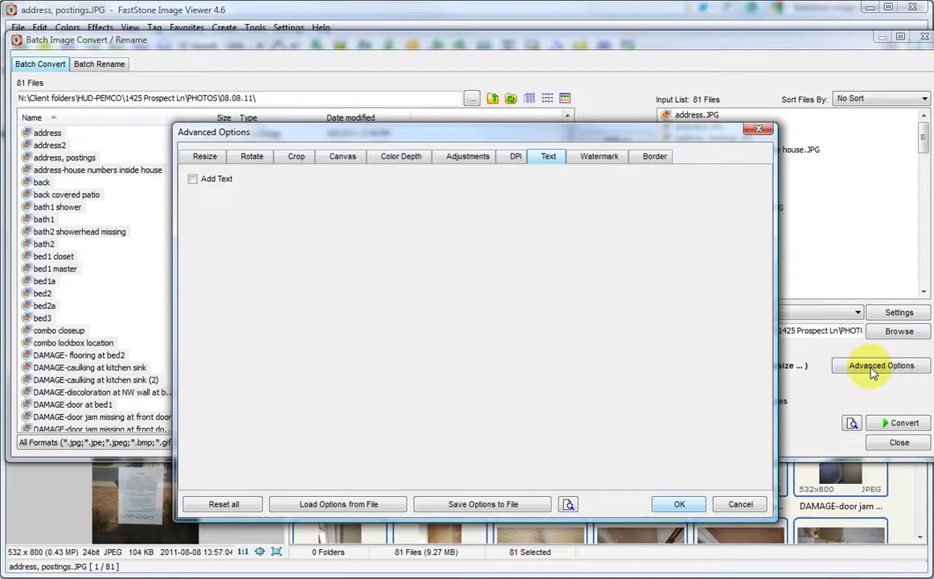
{"action": "left_click", "coordinate": [205, 157]}
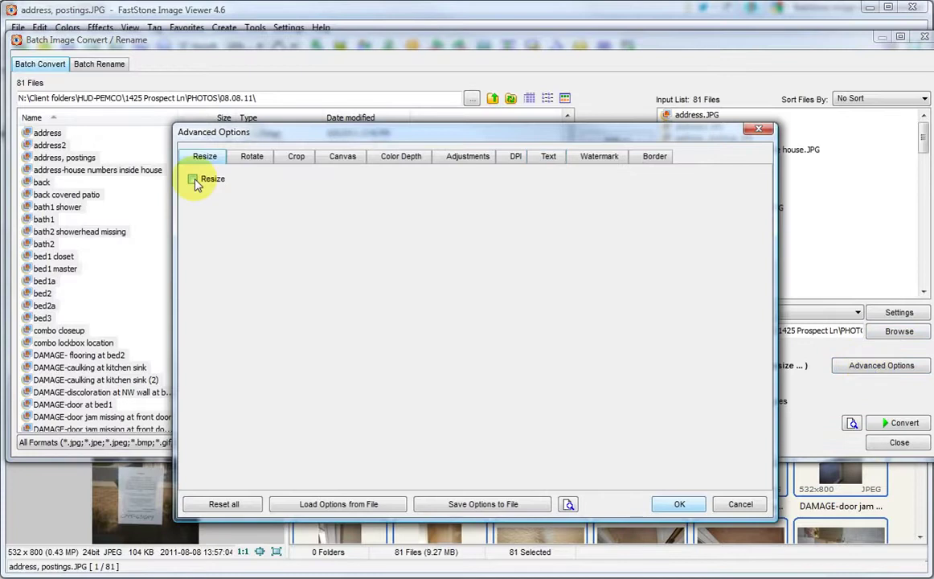
{"action": "left_click", "coordinate": [194, 180]}
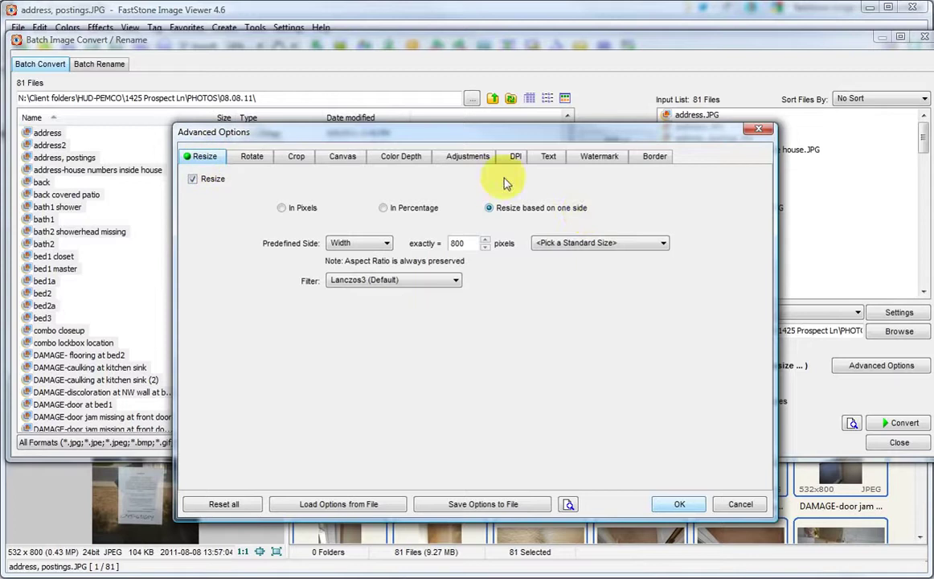
Step: Enable the ($H1) bottom-right text stamp and list the insertable photo variables
{"action": "left_click", "coordinate": [546, 161]}
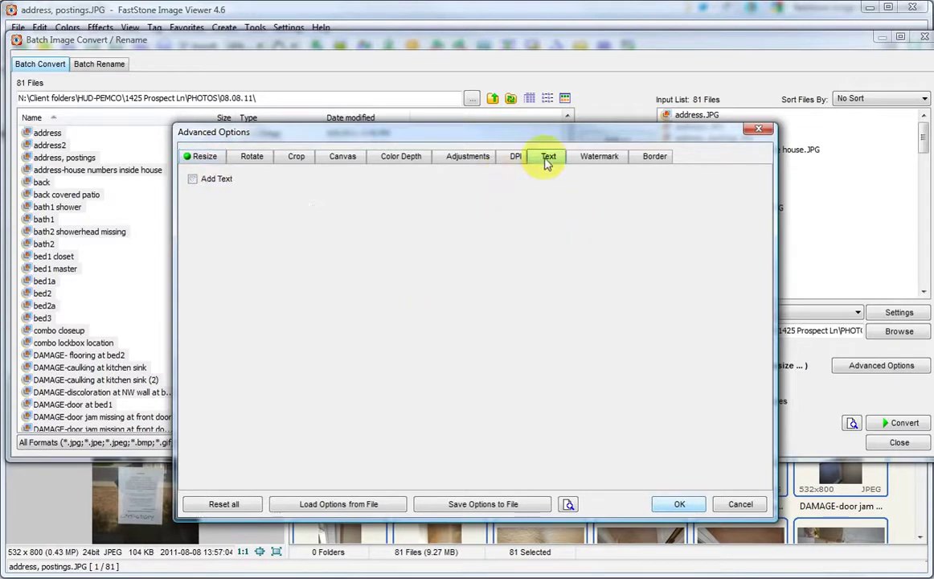
{"action": "left_click", "coordinate": [193, 180]}
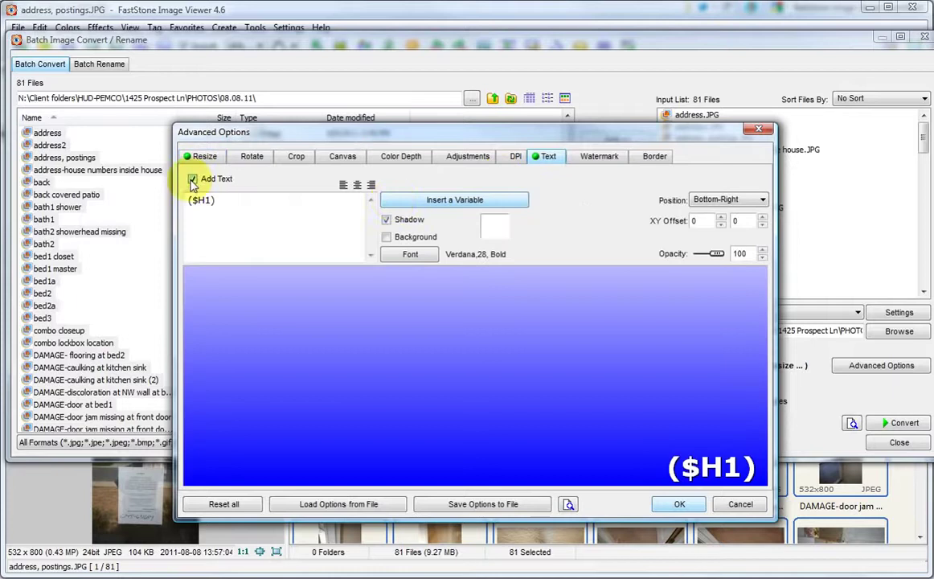
{"action": "left_click", "coordinate": [414, 207]}
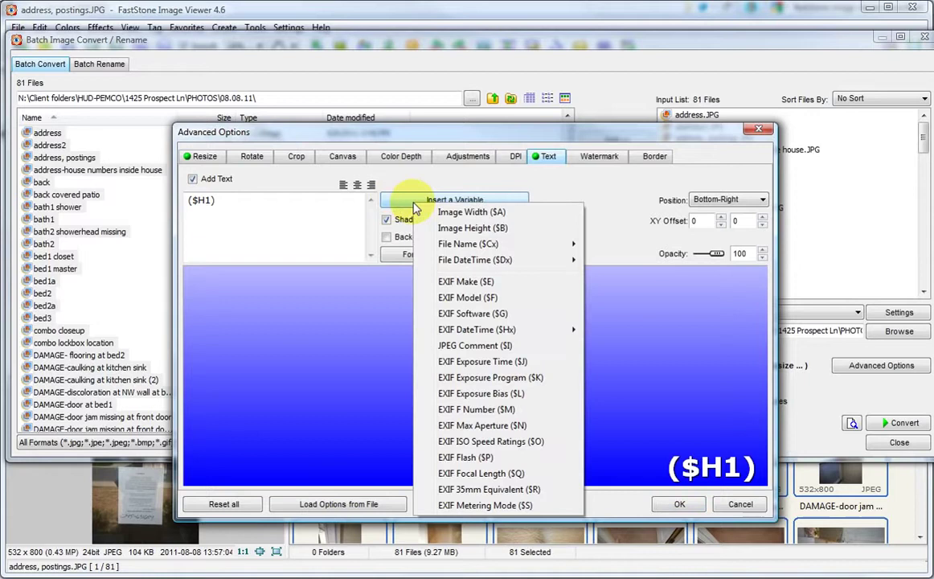